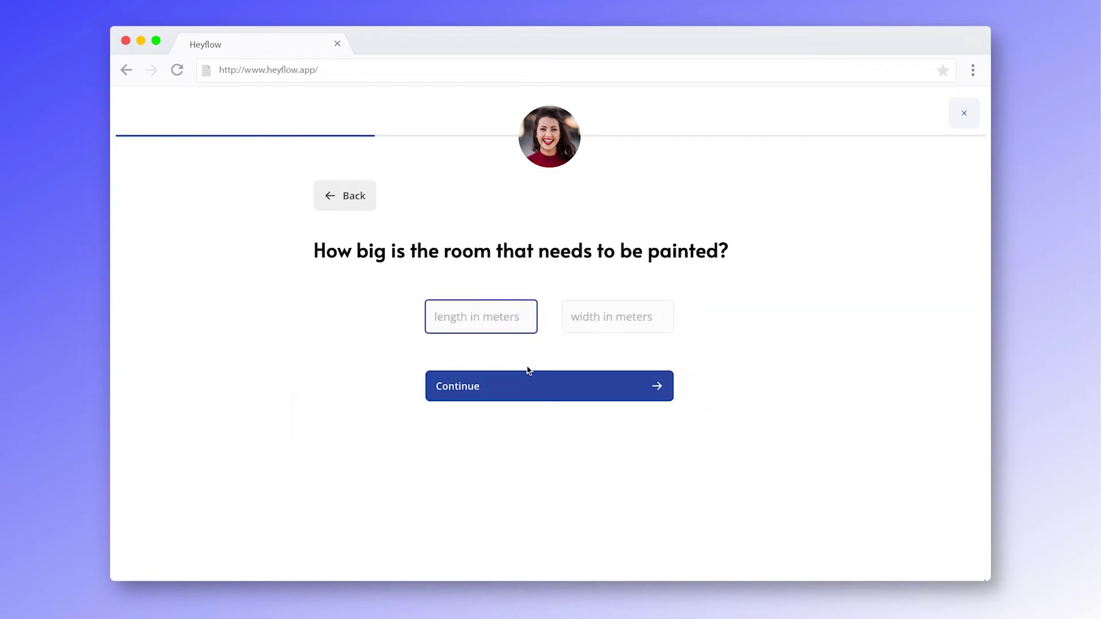
- Test the flow in preview, entering a ceiling height of 2.5 to reach the price screen
{"action": "left_click", "coordinate": [552, 386]}
{"action": "type", "text": "2.5"}
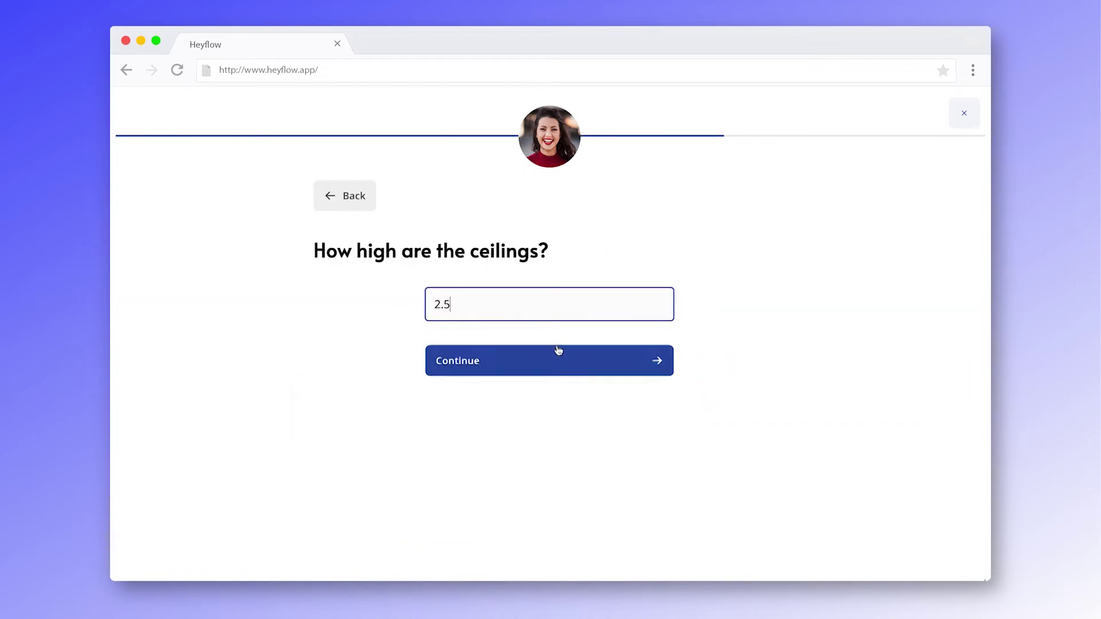
{"action": "left_click", "coordinate": [557, 364]}
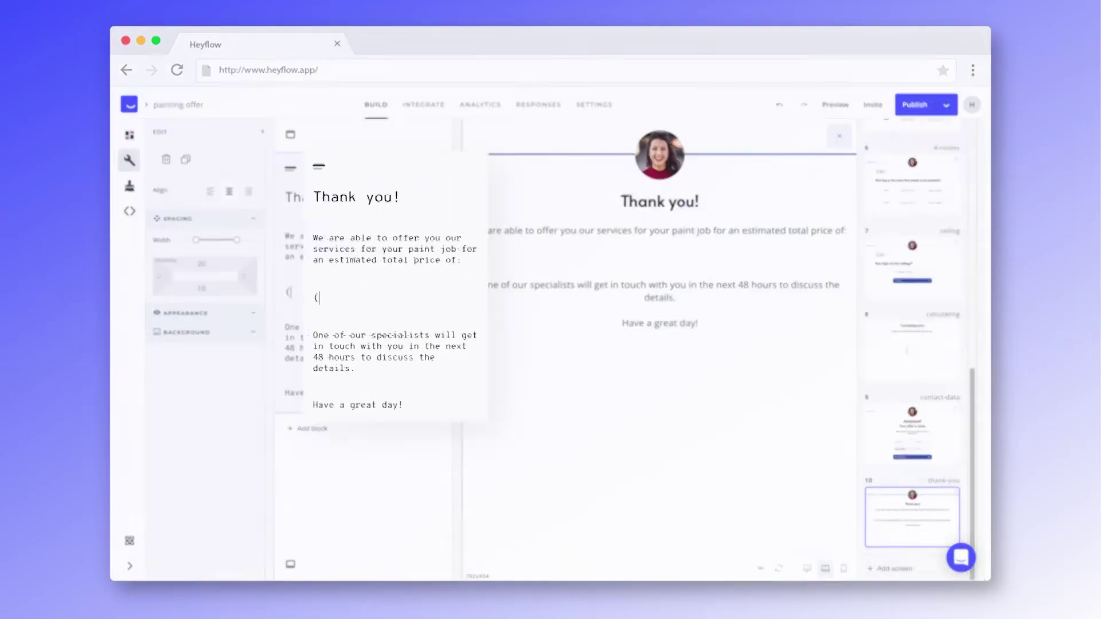
{"action": "type", "text": "((@"}
{"action": "left_click", "coordinate": [484, 388]}
{"action": "type", "text": "+@"}
{"action": "left_click", "coordinate": [484, 415]}
{"action": "type", "text": ")*2)"}
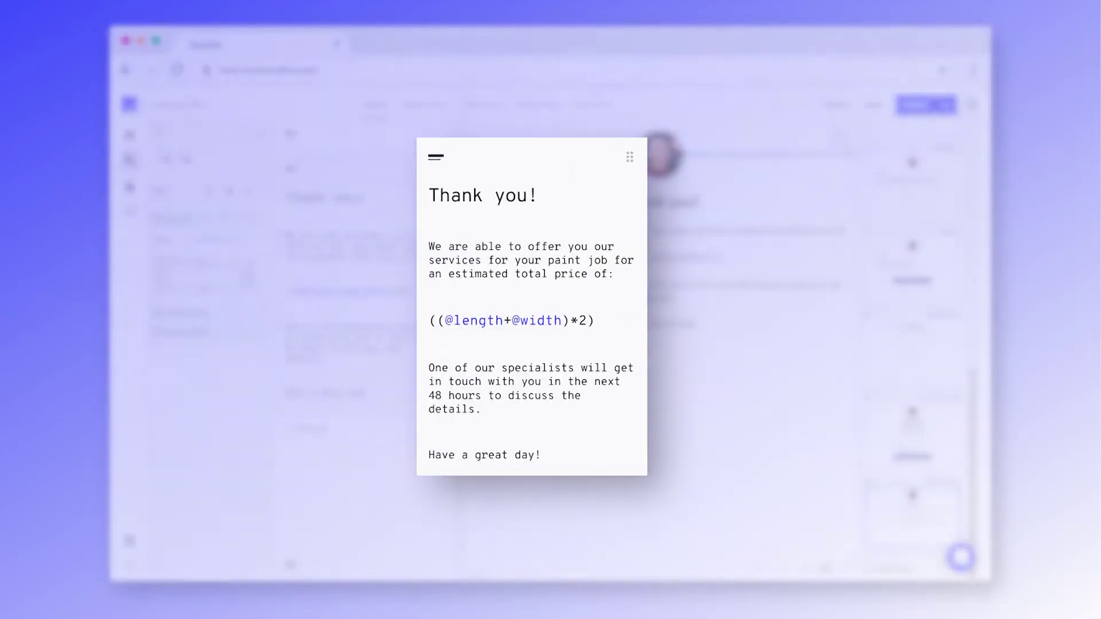
{"action": "type", "text": "*@"}
{"action": "left_click", "coordinate": [492, 369]}
{"action": "type", "text": "*5 Euros"}
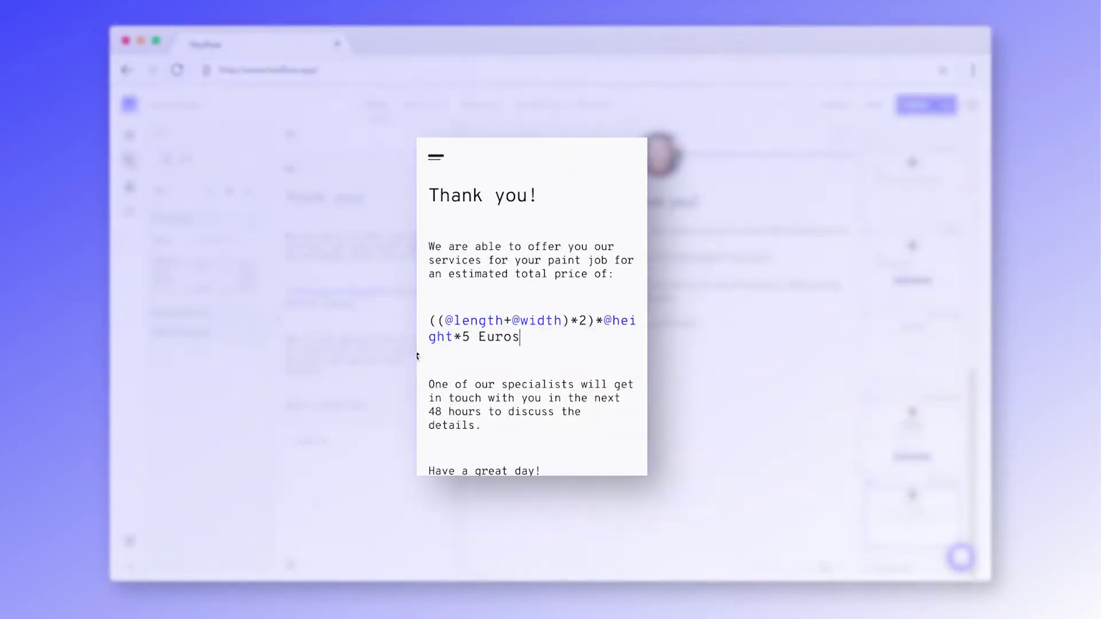
{"action": "left_click_drag", "start_coordinate": [428, 320], "coordinate": [470, 336]}
{"action": "left_click", "coordinate": [633, 293]}
{"action": "left_click", "coordinate": [604, 341]}
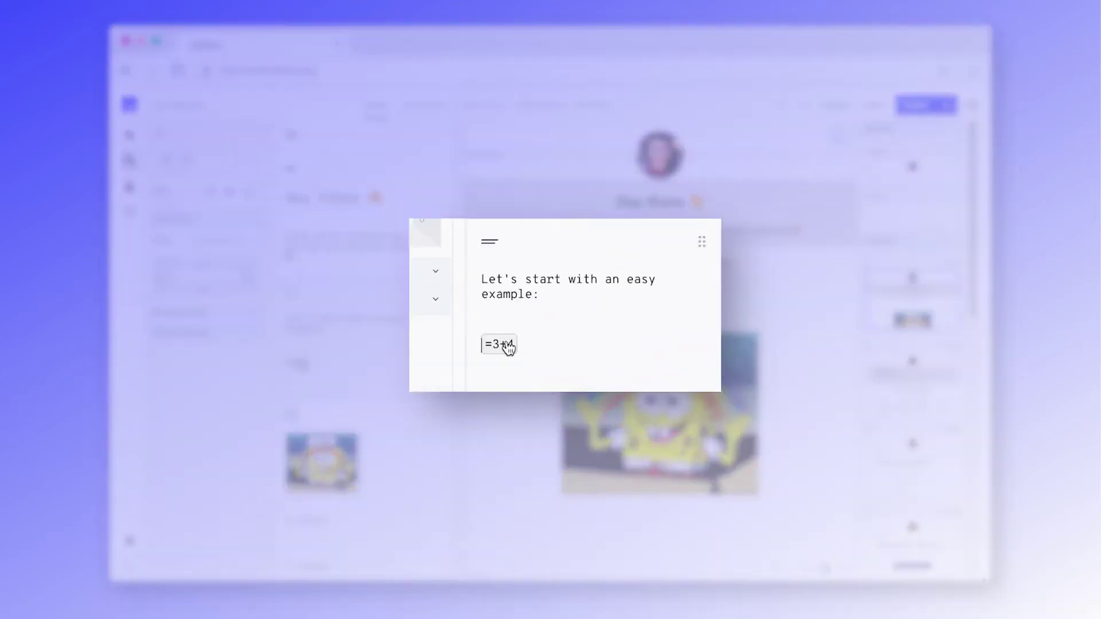
- Set the =3+4 formula to 0 decimal places
{"action": "left_click", "coordinate": [301, 362]}
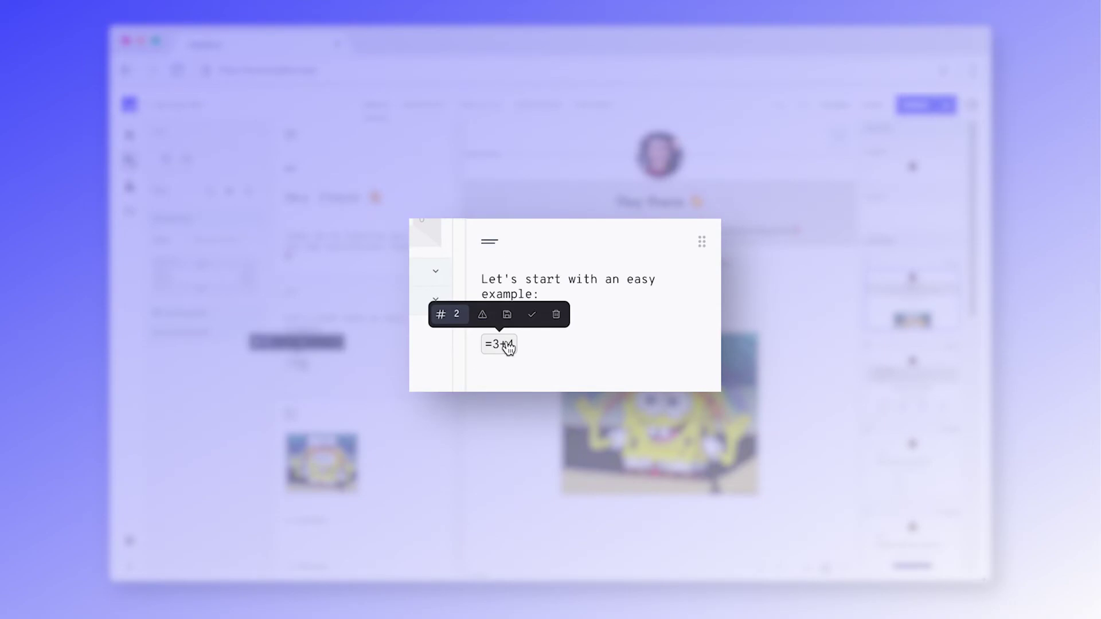
{"action": "left_click", "coordinate": [458, 314]}
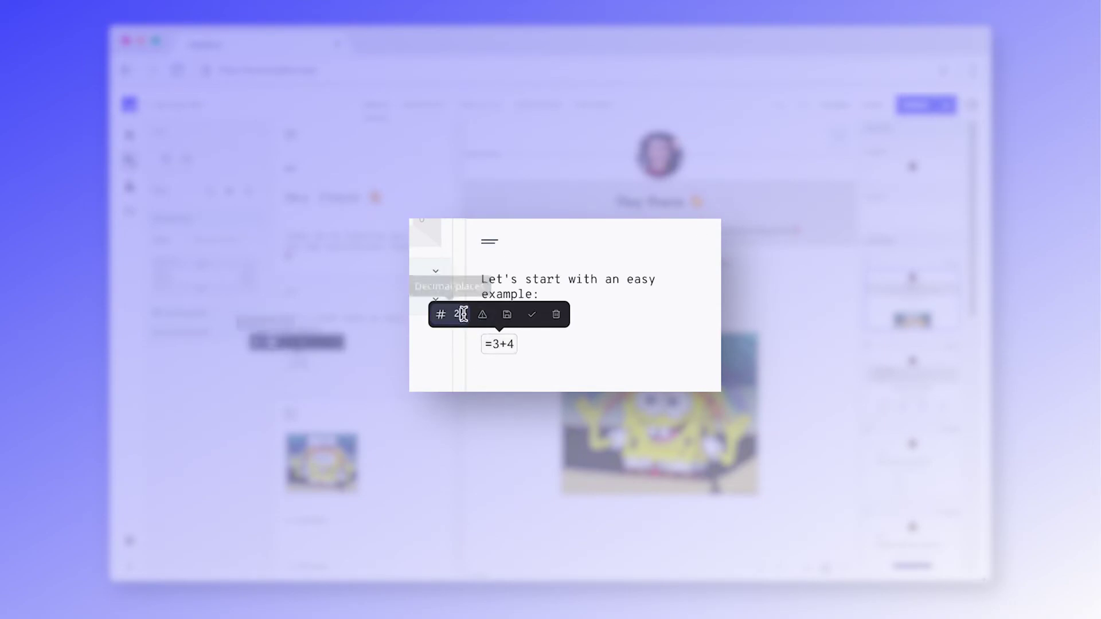
{"action": "key", "text": "Return"}
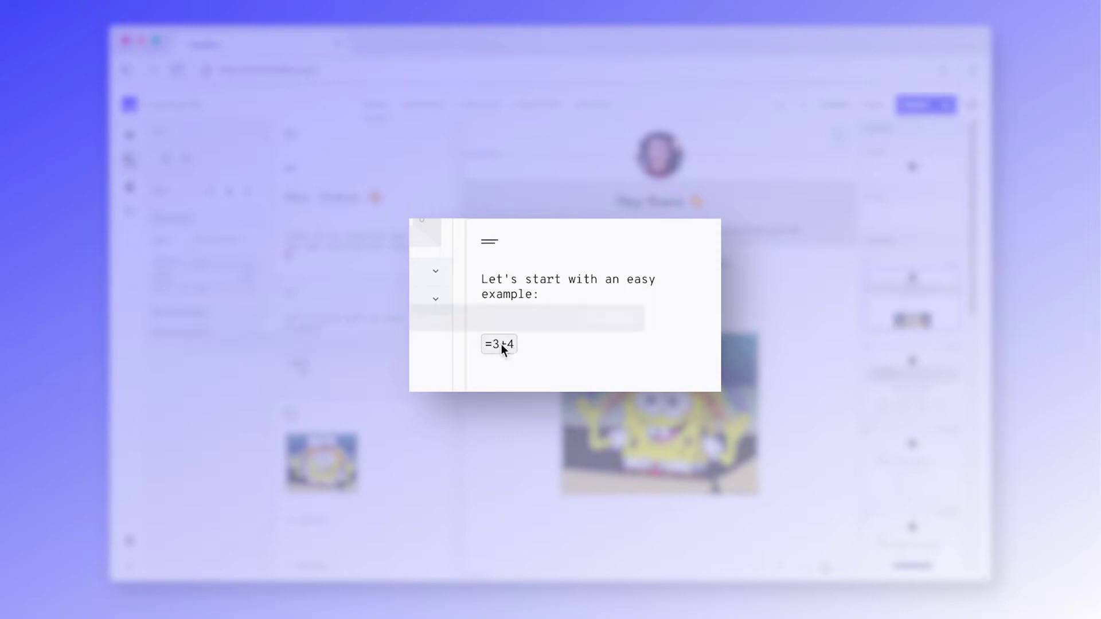
- Change the formula's fallback text from Error to 'no result' and set its system label to 'calculation'
{"action": "left_click", "coordinate": [500, 344]}
{"action": "left_click", "coordinate": [482, 313]}
{"action": "double_click", "coordinate": [486, 314]}
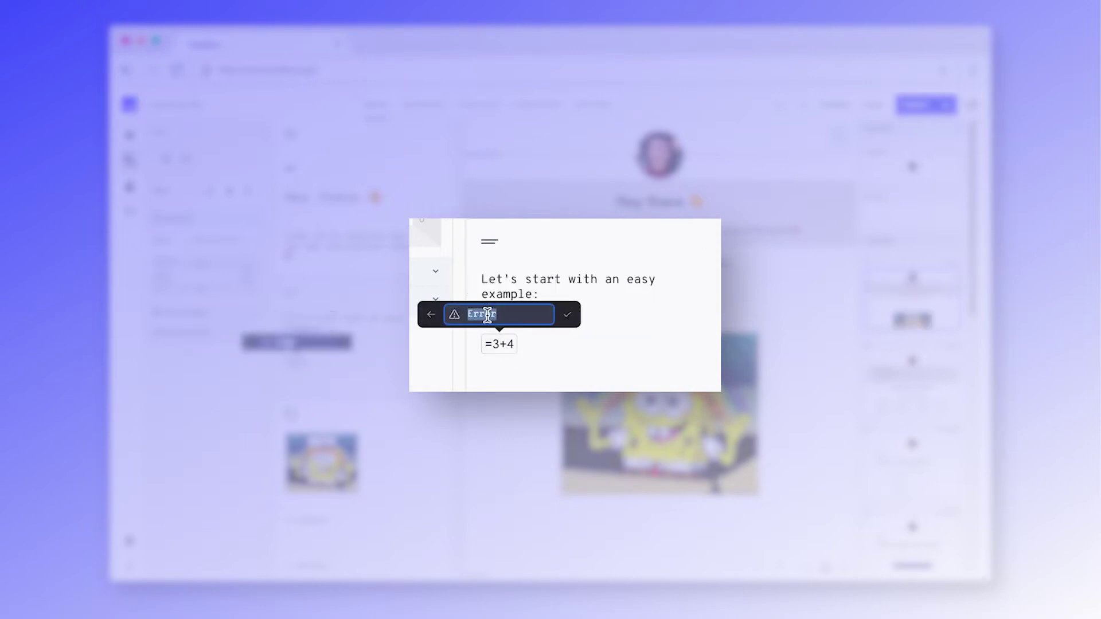
{"action": "type", "text": "no result"}
{"action": "left_click", "coordinate": [430, 314]}
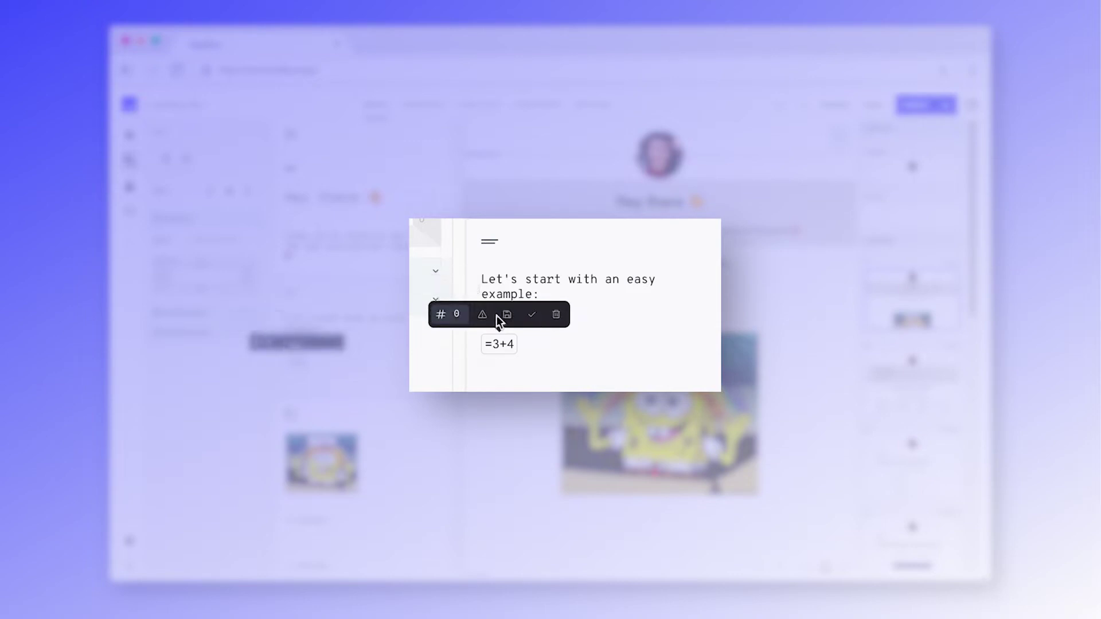
{"action": "left_click", "coordinate": [506, 315]}
{"action": "type", "text": "ca"}
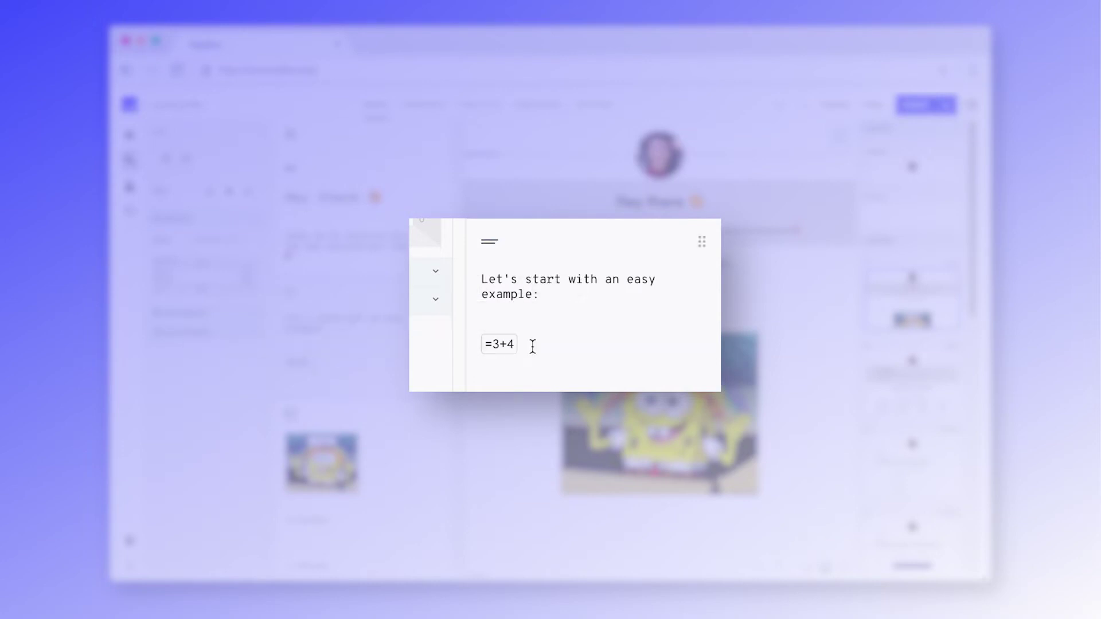
- Revert the =3+4 formula to plain text and make the 3+5 line a formula
{"action": "mouse_move", "coordinate": [518, 343]}
{"action": "left_click", "coordinate": [561, 319]}
{"action": "triple_click", "coordinate": [491, 345]}
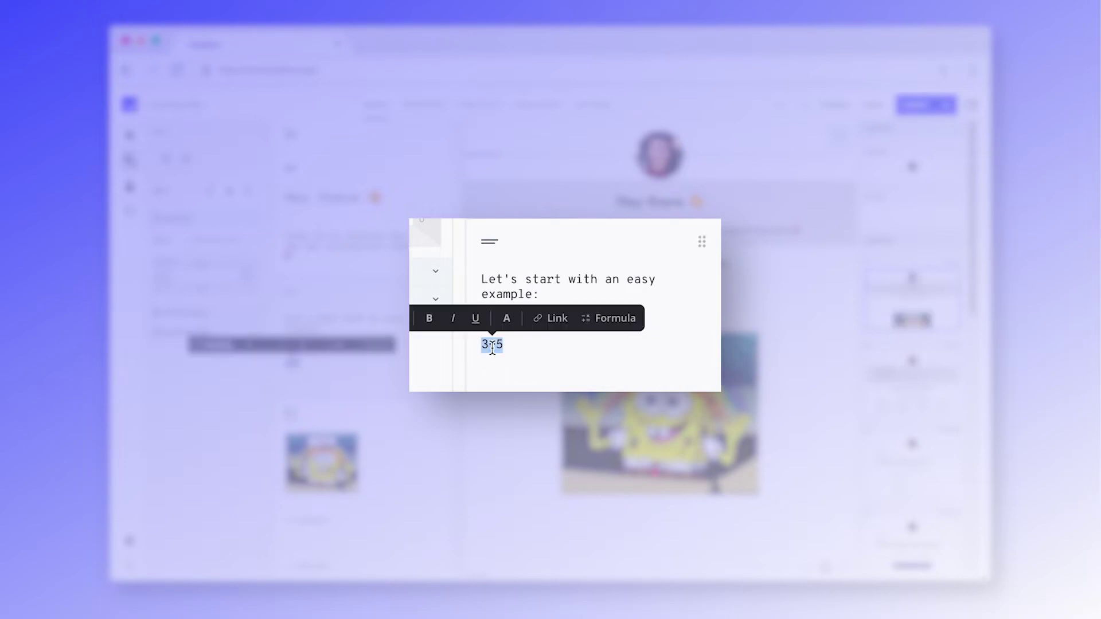
{"action": "left_click", "coordinate": [607, 320]}
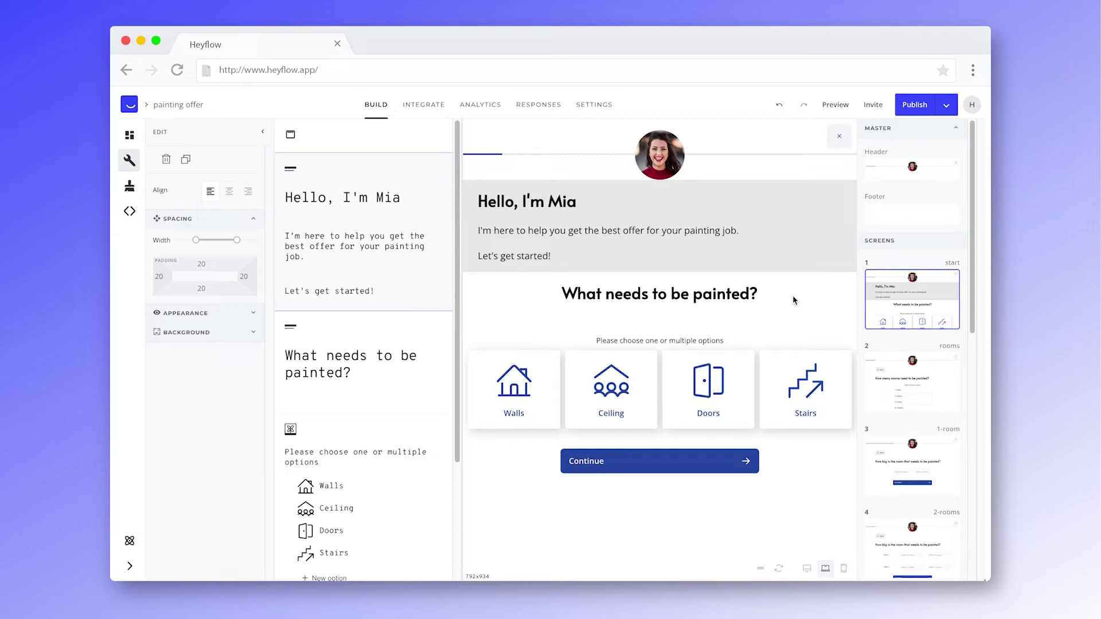
- In the preview, choose Walls and answer 1 room to reach the room-size question
{"action": "left_click", "coordinate": [539, 384]}
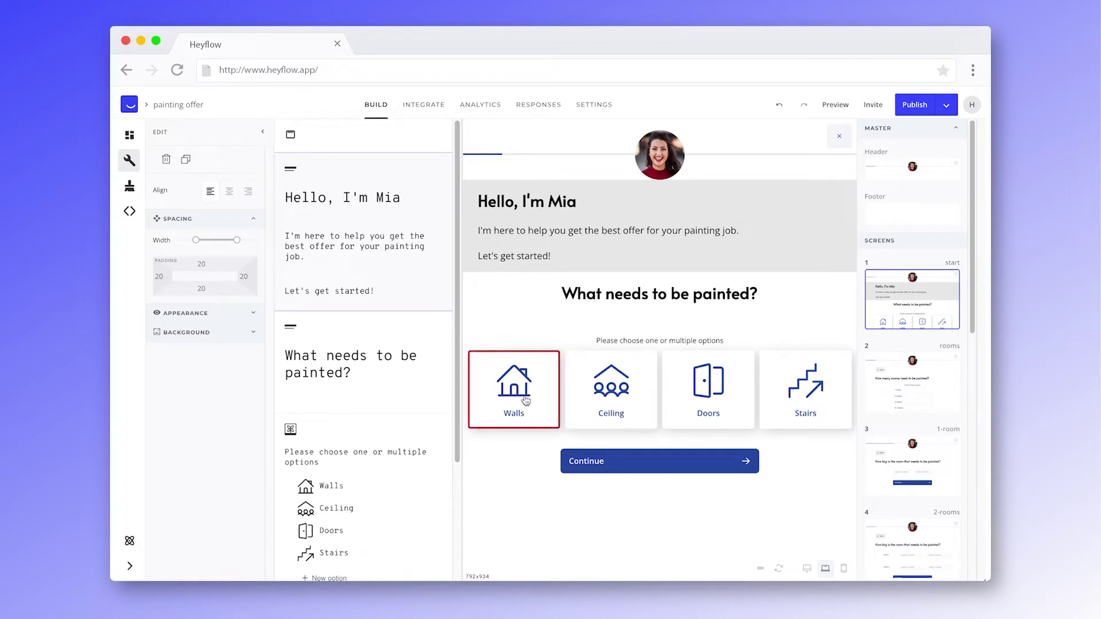
{"action": "left_click", "coordinate": [579, 461]}
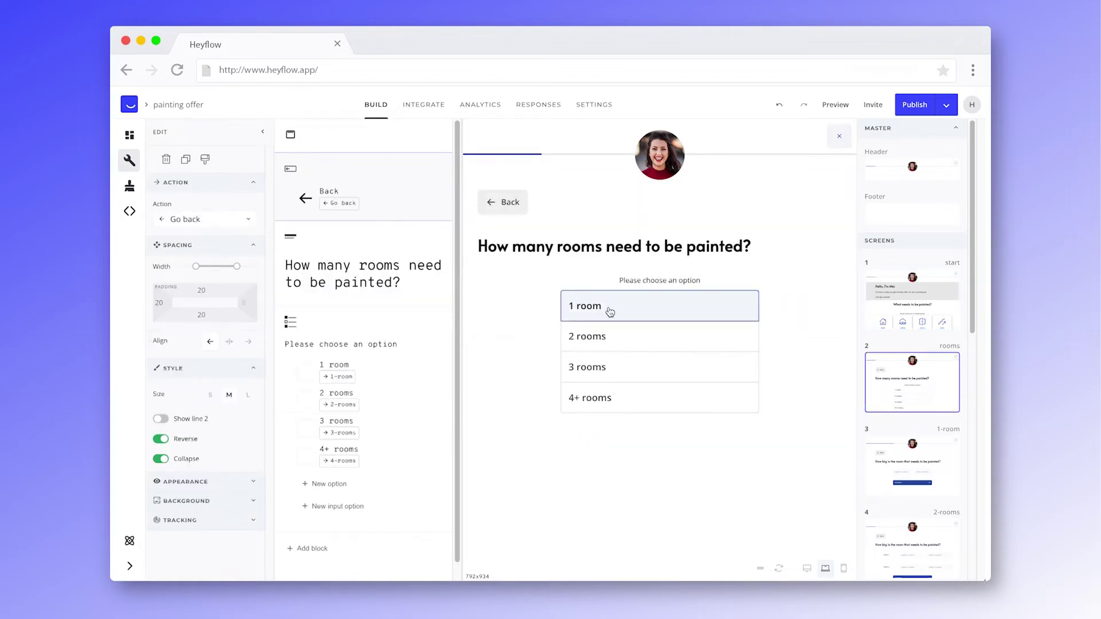
{"action": "left_click", "coordinate": [609, 309]}
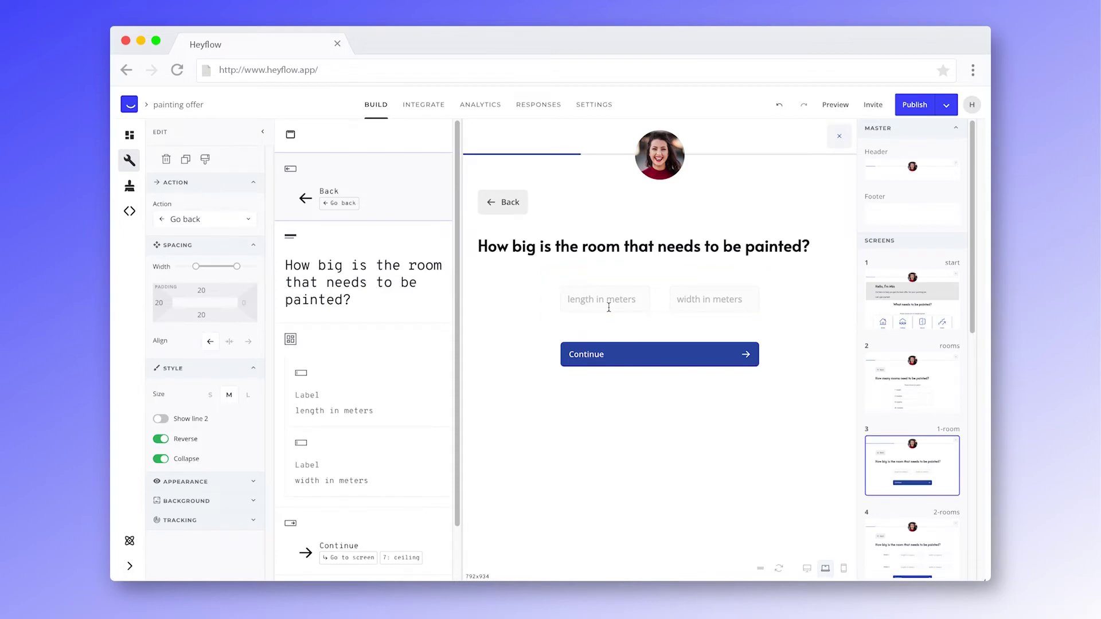
- Give the length-in-meters field the system label 'length'
{"action": "left_click", "coordinate": [381, 409]}
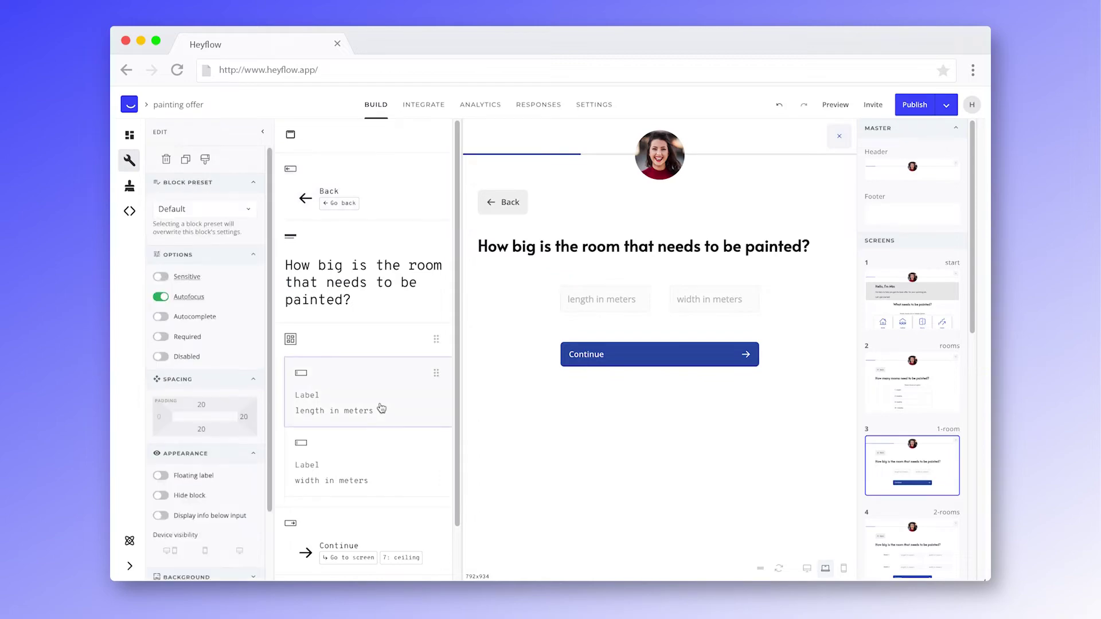
{"action": "scroll", "coordinate": [241, 479], "scroll_direction": "down", "scroll_amount": 3}
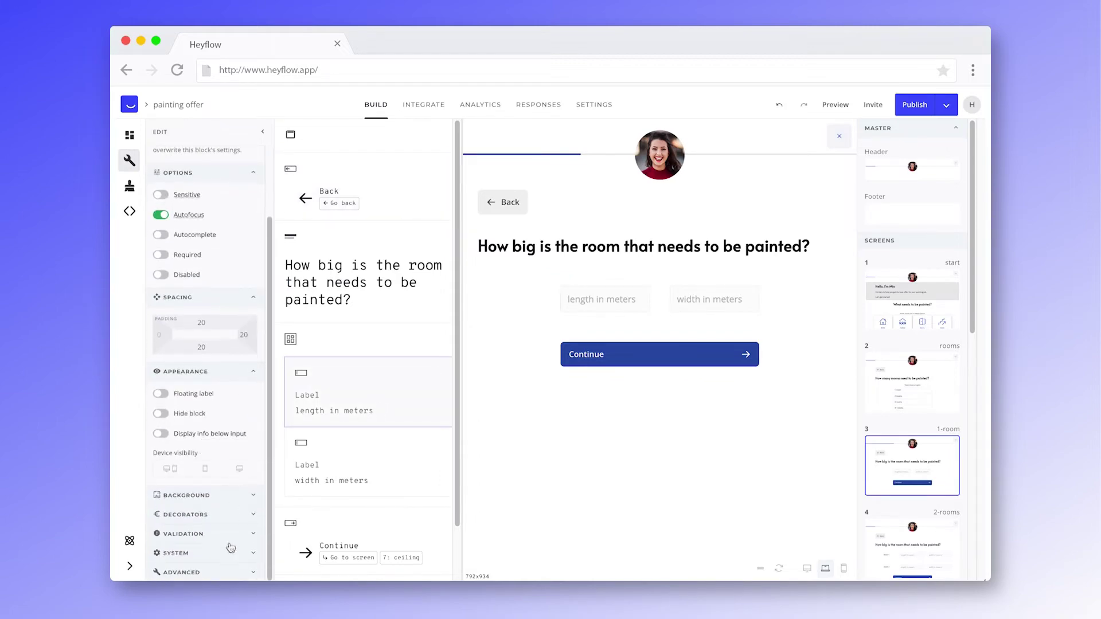
{"action": "left_click", "coordinate": [241, 554]}
{"action": "scroll", "coordinate": [241, 516], "scroll_direction": "down", "scroll_amount": 2}
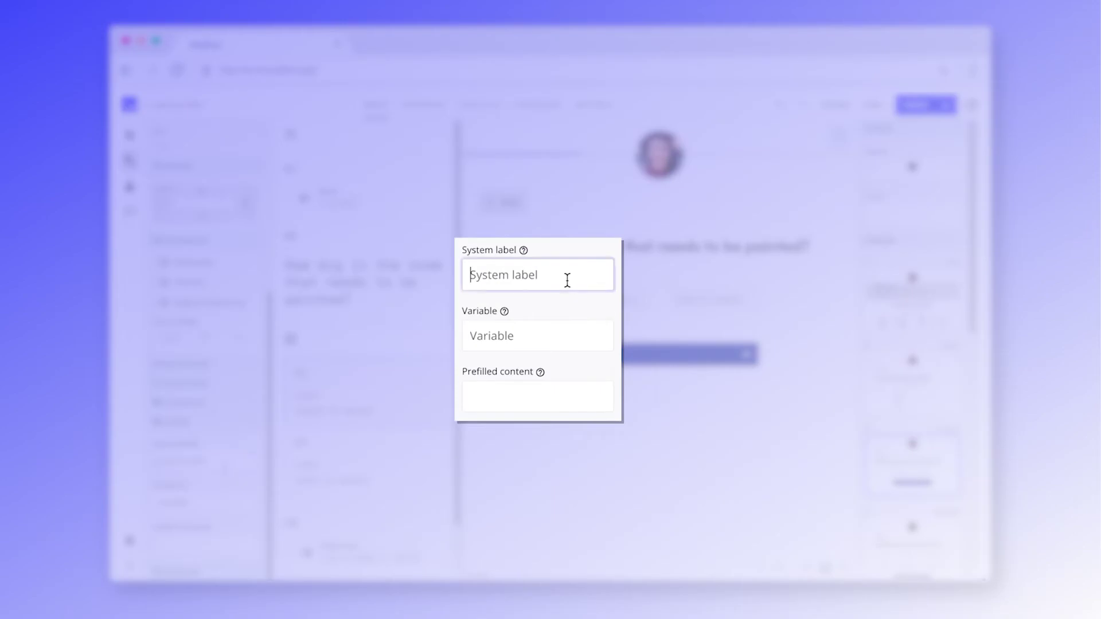
{"action": "left_click", "coordinate": [566, 280]}
{"action": "type", "text": "len"}
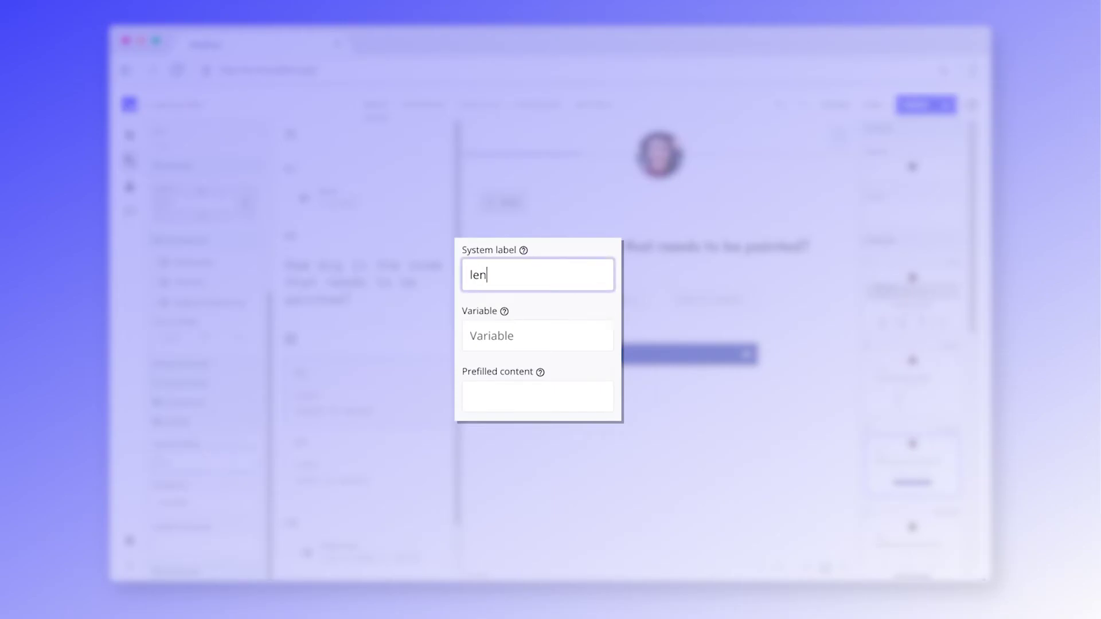
{"action": "type", "text": "gth"}
{"action": "left_click", "coordinate": [579, 328]}
{"action": "type", "text": "length"}
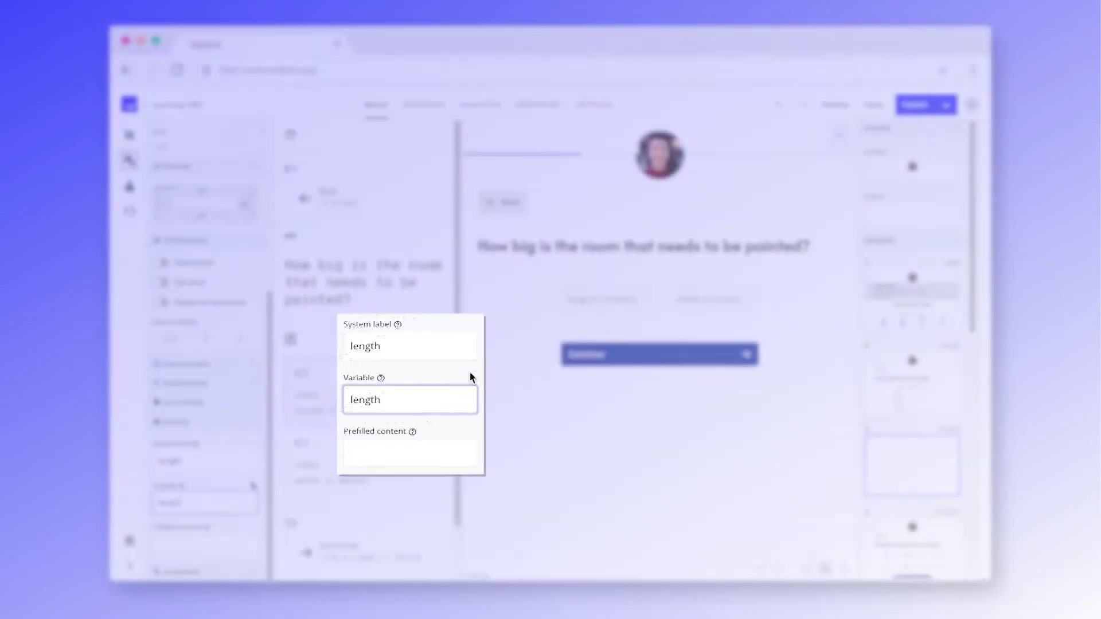
- Give the width-in-meters field the system label and variable name 'width'
{"action": "left_click", "coordinate": [367, 462]}
{"action": "left_click", "coordinate": [223, 465]}
{"action": "type", "text": "width"}
{"action": "key", "text": "Tab"}
{"action": "type", "text": "width"}
- Give the ceiling-height input the system label and variable name 'height'
{"action": "scroll", "coordinate": [912, 419], "scroll_direction": "down", "scroll_amount": 6}
{"action": "left_click", "coordinate": [911, 425]}
{"action": "left_click", "coordinate": [384, 346]}
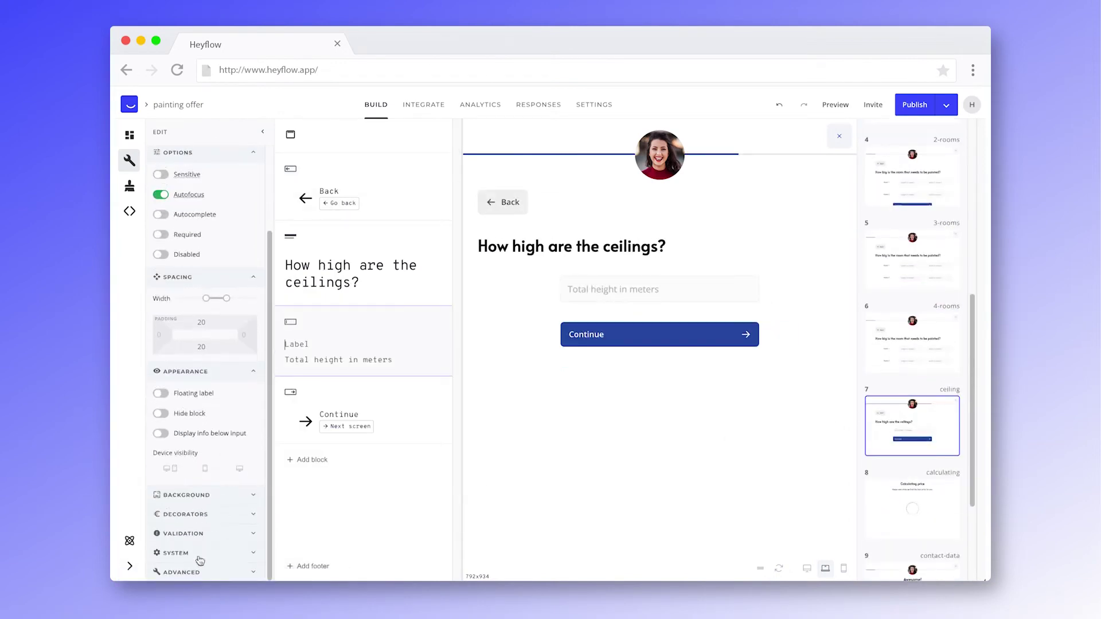
{"action": "scroll", "coordinate": [221, 550], "scroll_direction": "down", "scroll_amount": 3}
{"action": "left_click", "coordinate": [198, 459]}
{"action": "type", "text": "height"}
{"action": "key", "text": "Tab"}
{"action": "type", "text": "height"}
{"action": "scroll", "coordinate": [901, 477], "scroll_direction": "down", "scroll_amount": 5}
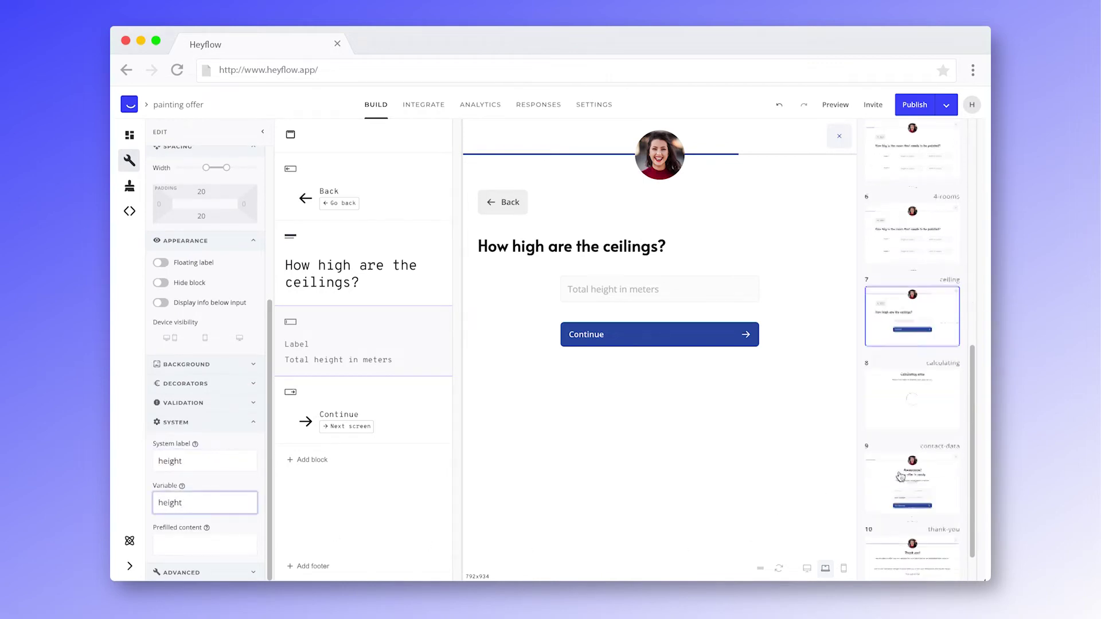
{"action": "left_click", "coordinate": [931, 525]}
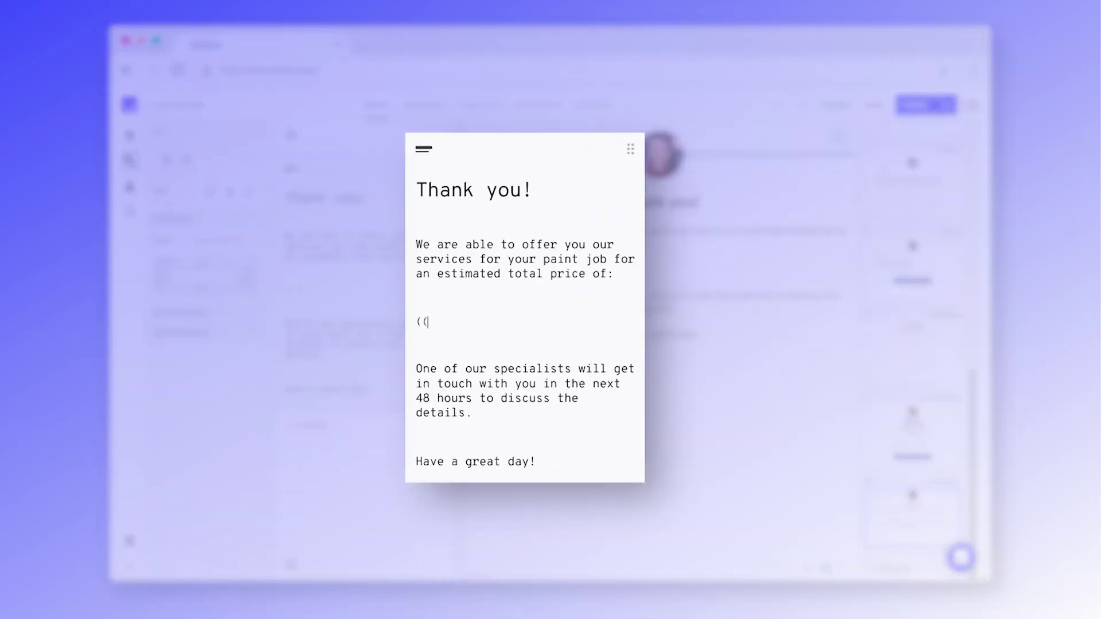
{"action": "type", "text": "@l"}
{"action": "left_click", "coordinate": [453, 372]}
{"action": "type", "text": "+@w"}
{"action": "left_click", "coordinate": [504, 367]}
{"action": "type", "text": ")*"}
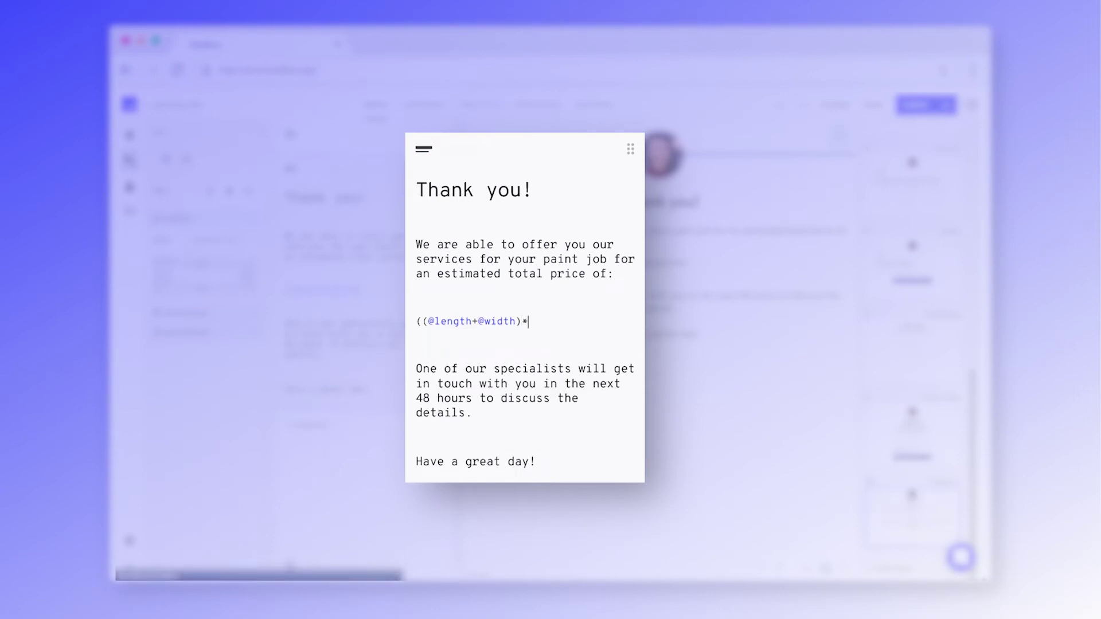
{"action": "type", "text": "2)*@h"}
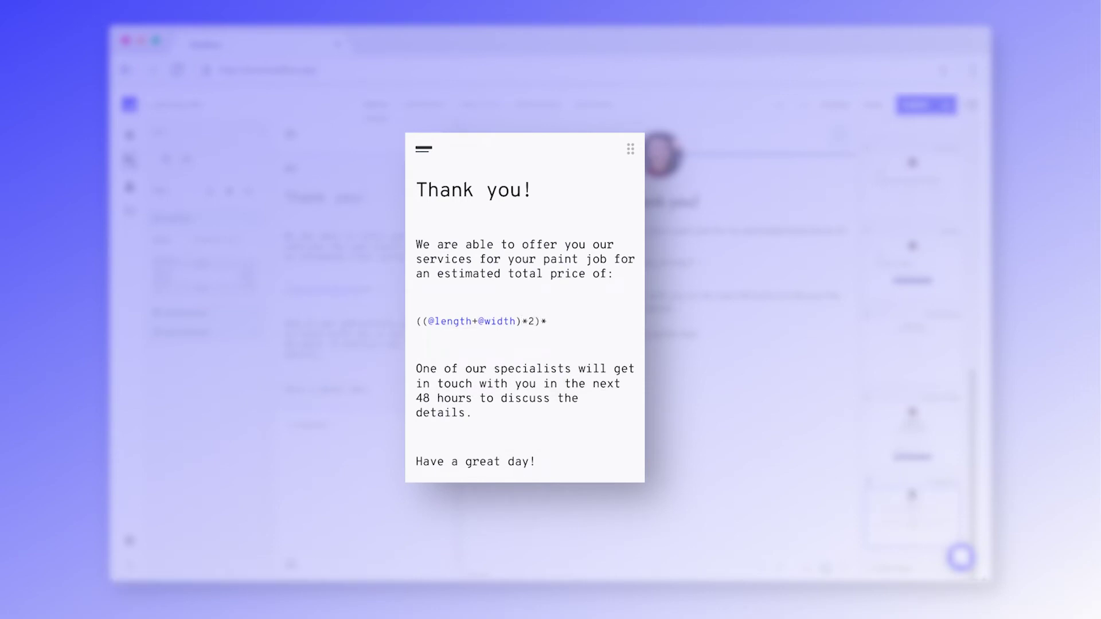
{"action": "left_click", "coordinate": [571, 362]}
{"action": "type", "text": "*5 Euros"}
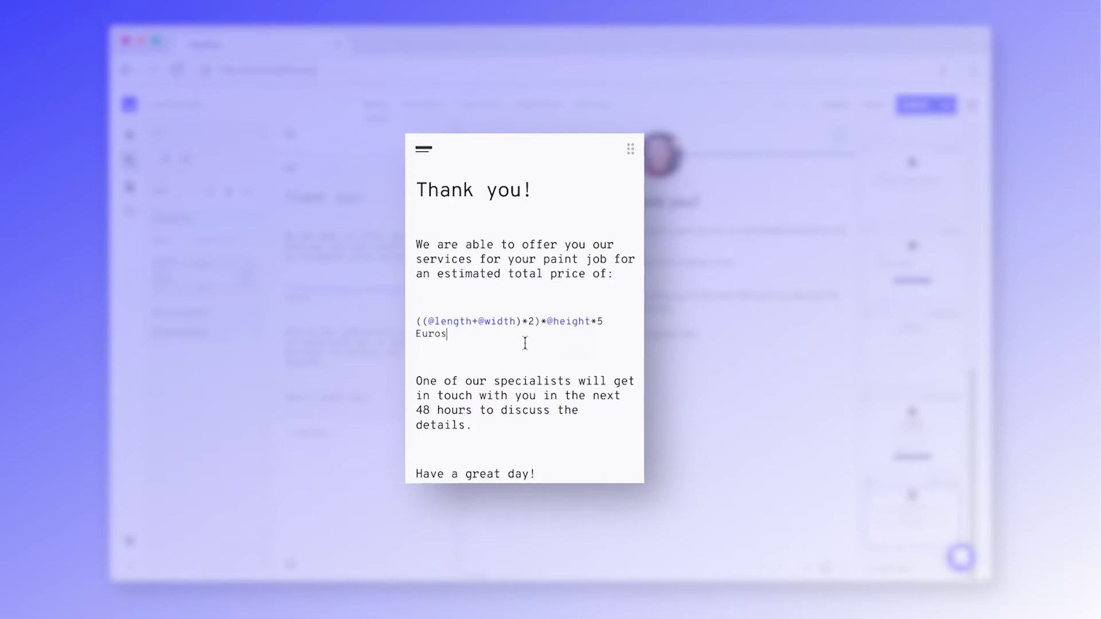
- Make the price line an H3 heading, then select the expression without 'Euros'
{"action": "left_click_drag", "start_coordinate": [461, 339], "coordinate": [418, 333]}
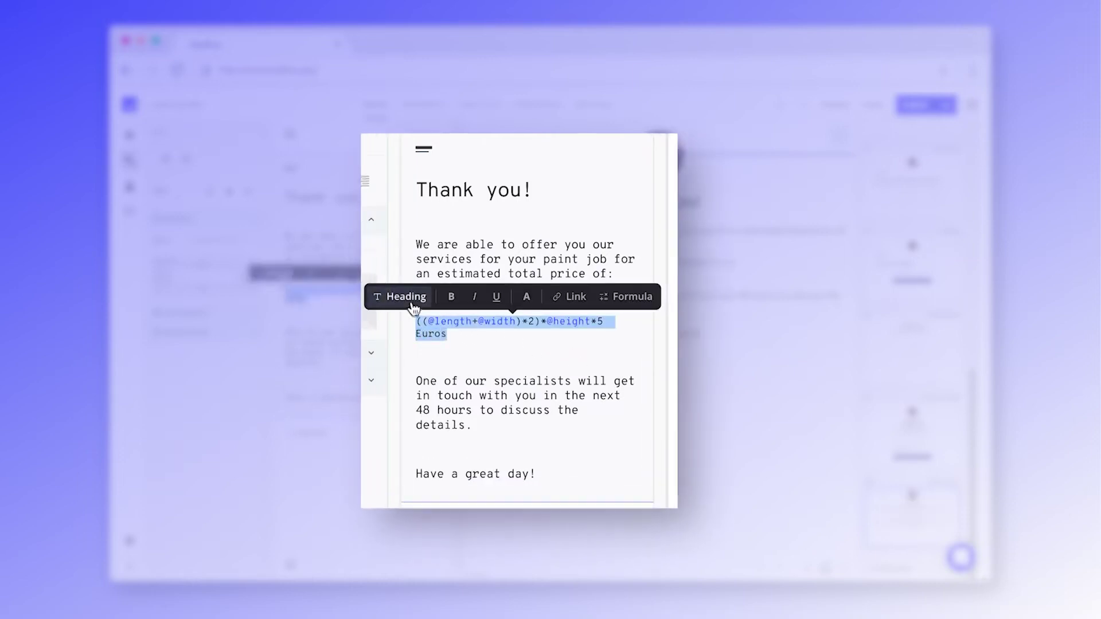
{"action": "left_click", "coordinate": [409, 304]}
{"action": "left_click", "coordinate": [510, 298]}
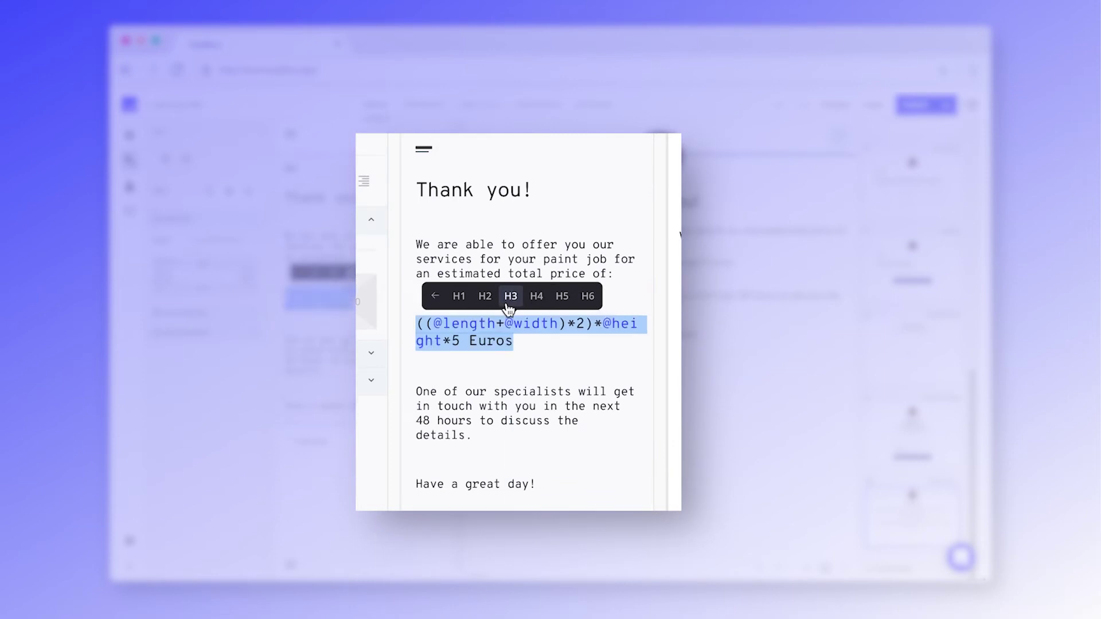
{"action": "left_click", "coordinate": [442, 300]}
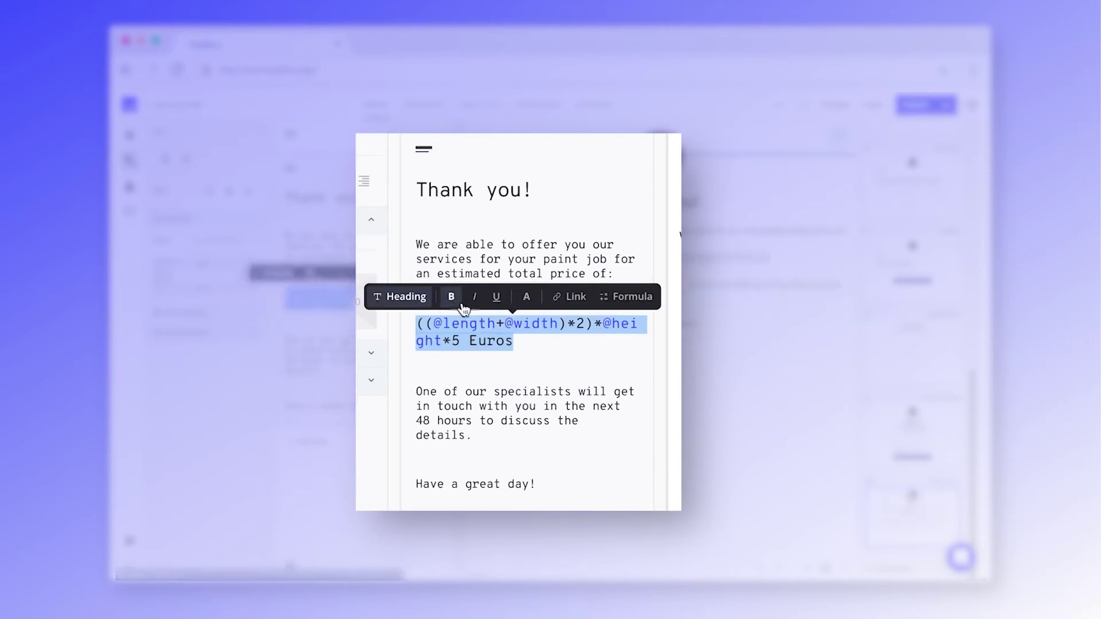
{"action": "left_click", "coordinate": [493, 343]}
{"action": "left_click_drag", "start_coordinate": [460, 342], "coordinate": [416, 334]}
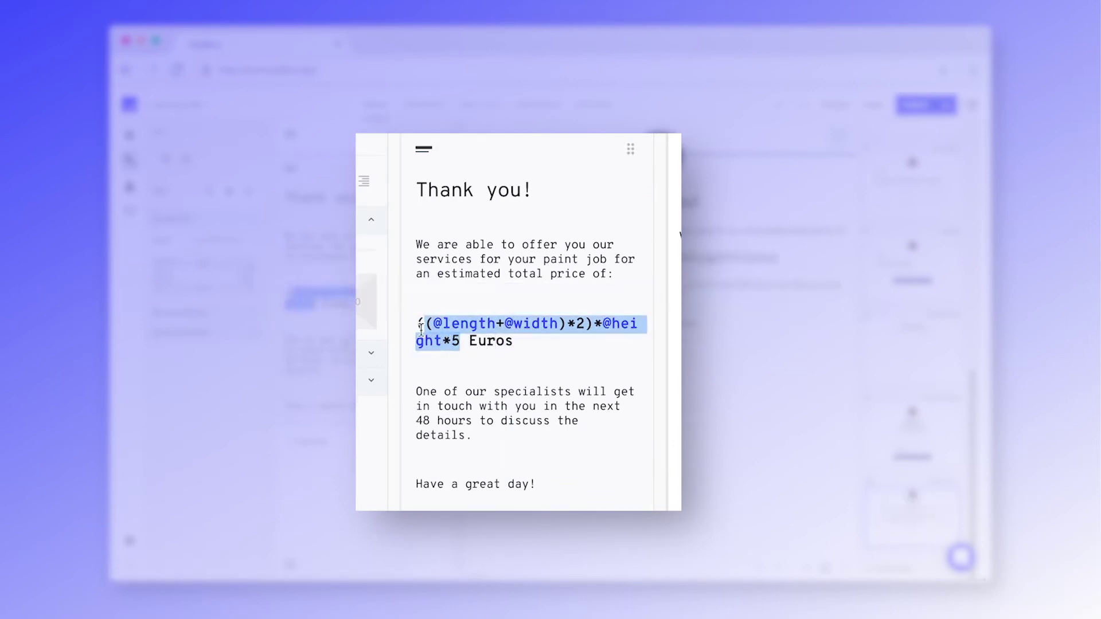
- Convert the selected price expression into a formula, then move to the contact-data screen
{"action": "left_click", "coordinate": [636, 296]}
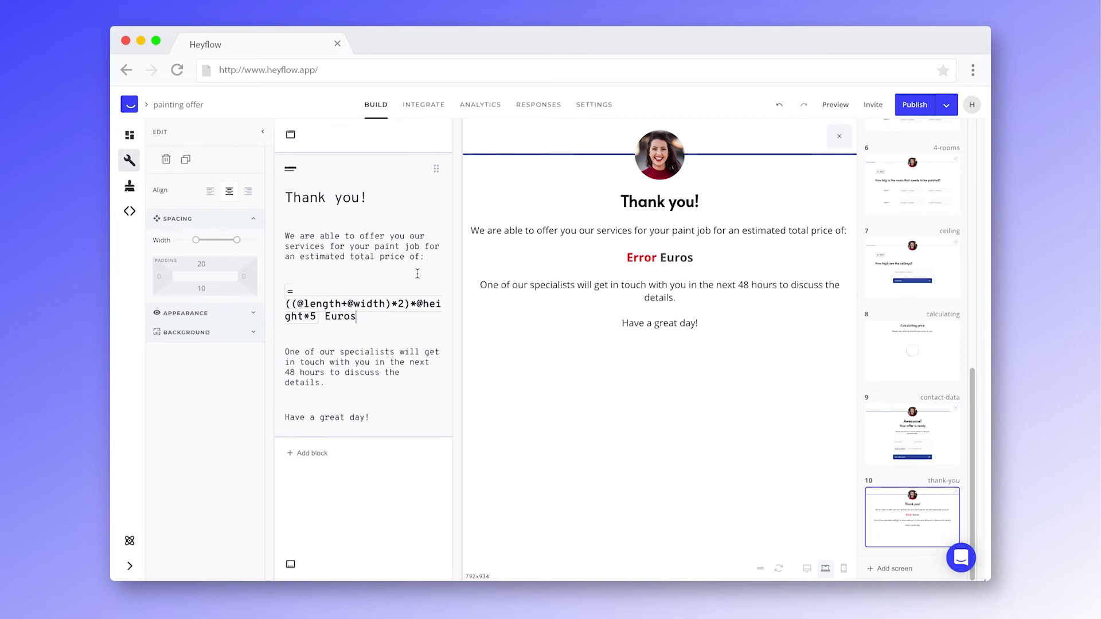
{"action": "left_click", "coordinate": [902, 427]}
{"action": "scroll", "coordinate": [352, 481], "scroll_direction": "down", "scroll_amount": 3}
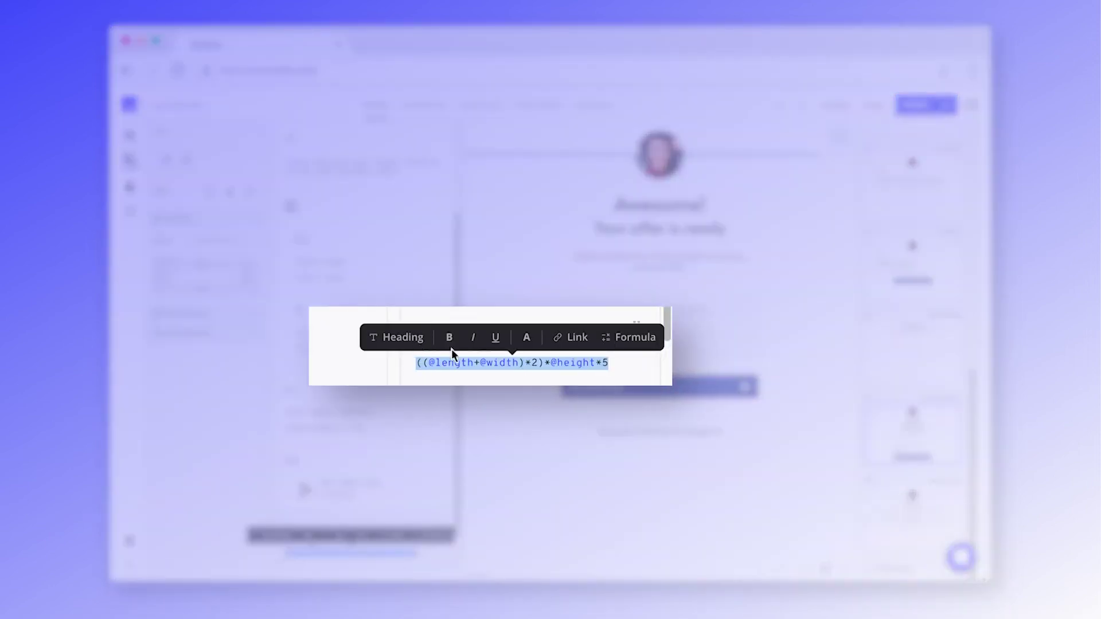
- Apply a new text colour swatch to the price formula
{"action": "left_click", "coordinate": [525, 337]}
{"action": "left_click", "coordinate": [559, 337]}
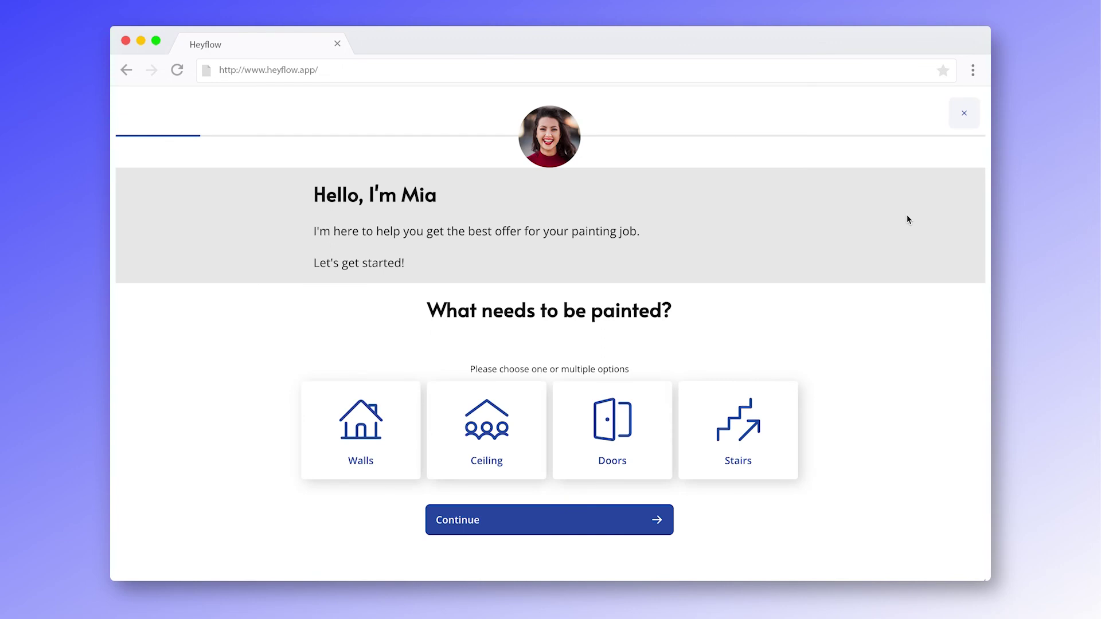
- In the live flow, answer Walls, 1 room, length 4 and ceiling height 2
{"action": "left_click", "coordinate": [385, 430]}
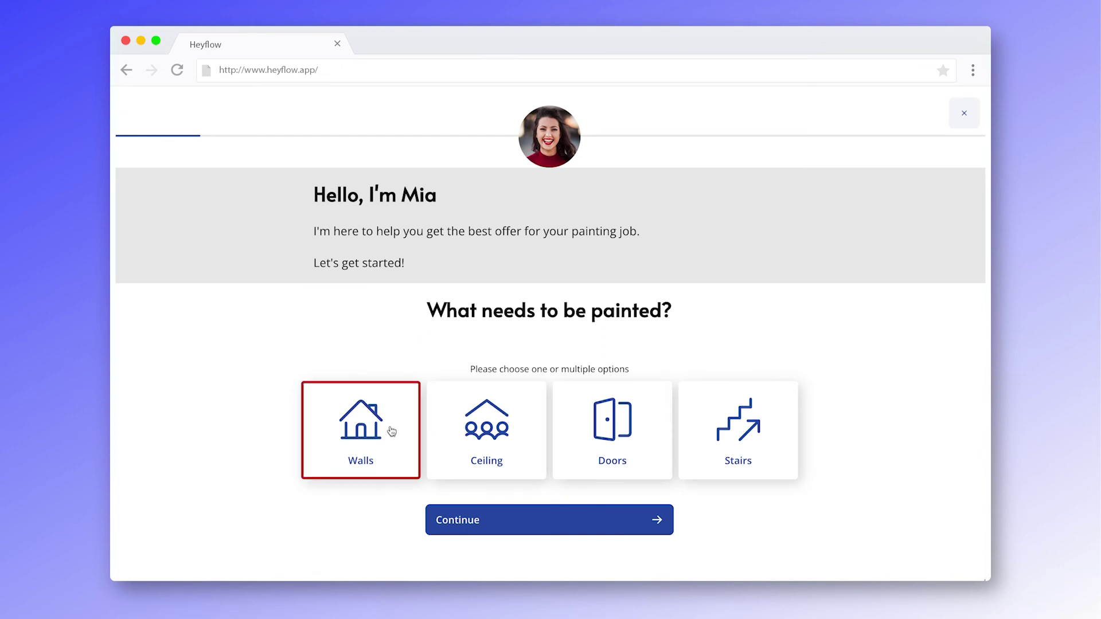
{"action": "left_click", "coordinate": [491, 526]}
{"action": "left_click", "coordinate": [499, 335]}
{"action": "type", "text": "4"}
{"action": "key", "text": "Tab"}
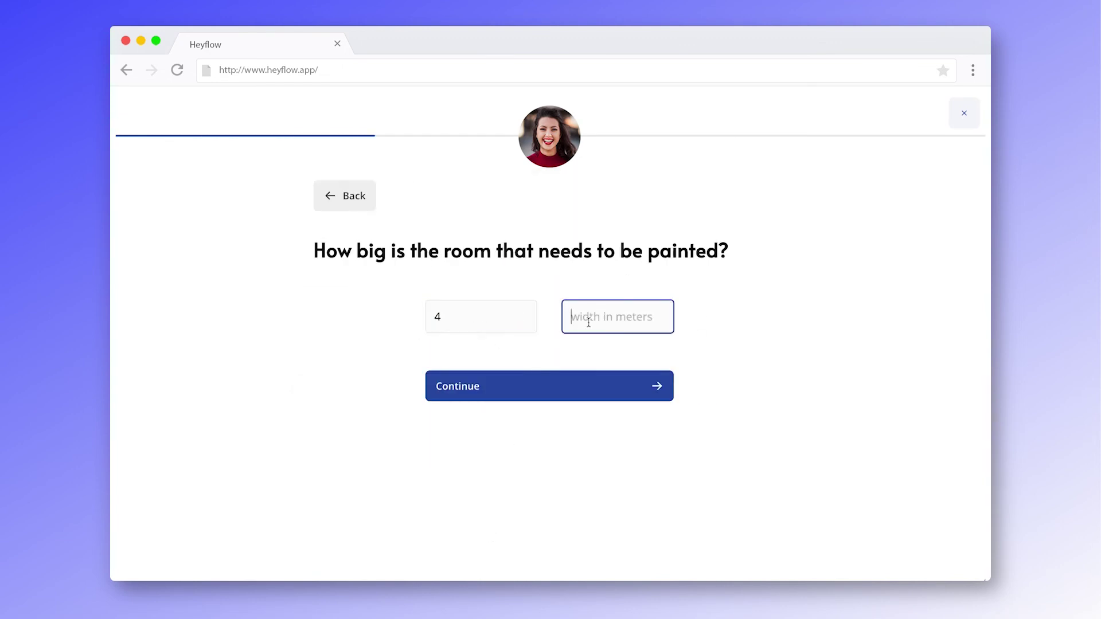
{"action": "left_click", "coordinate": [551, 386]}
{"action": "type", "text": "2.5"}
{"action": "left_click", "coordinate": [555, 354]}
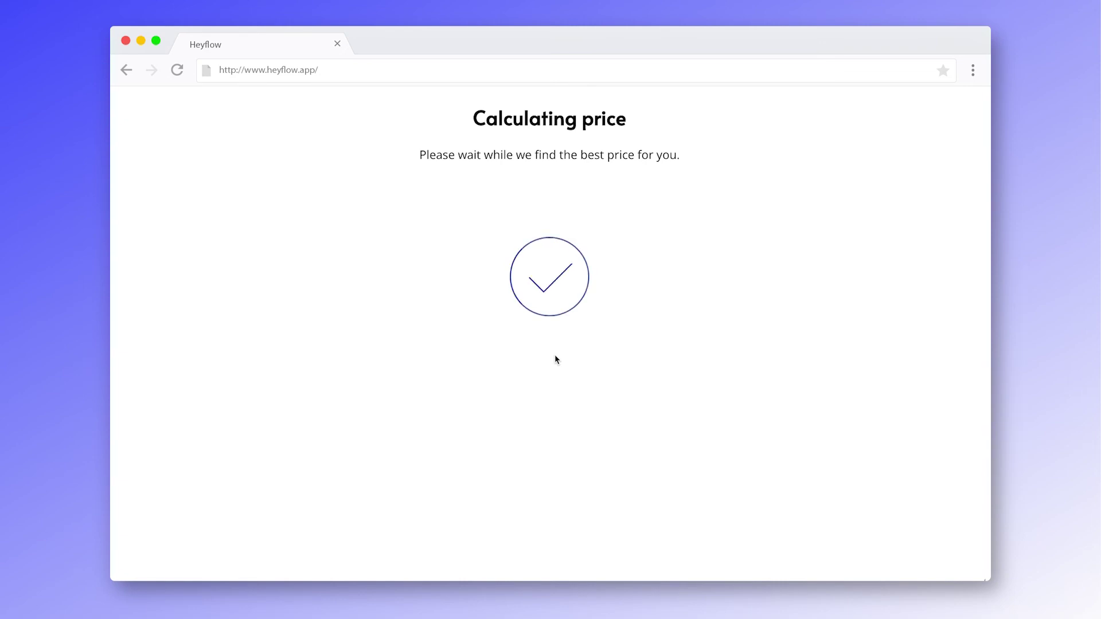
- Fill in the contact's first name, last name and e-mail, then submit to see the offer
{"action": "type", "text": "Jane"}
{"action": "key", "text": "Tab"}
{"action": "type", "text": "Doe"}
{"action": "key", "text": "Tab"}
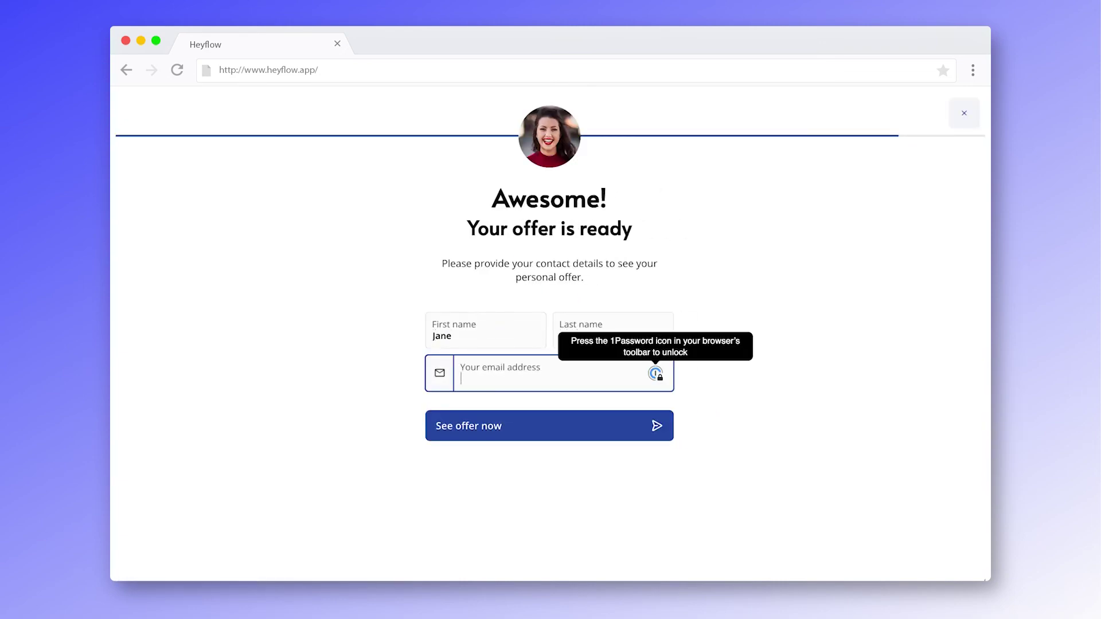
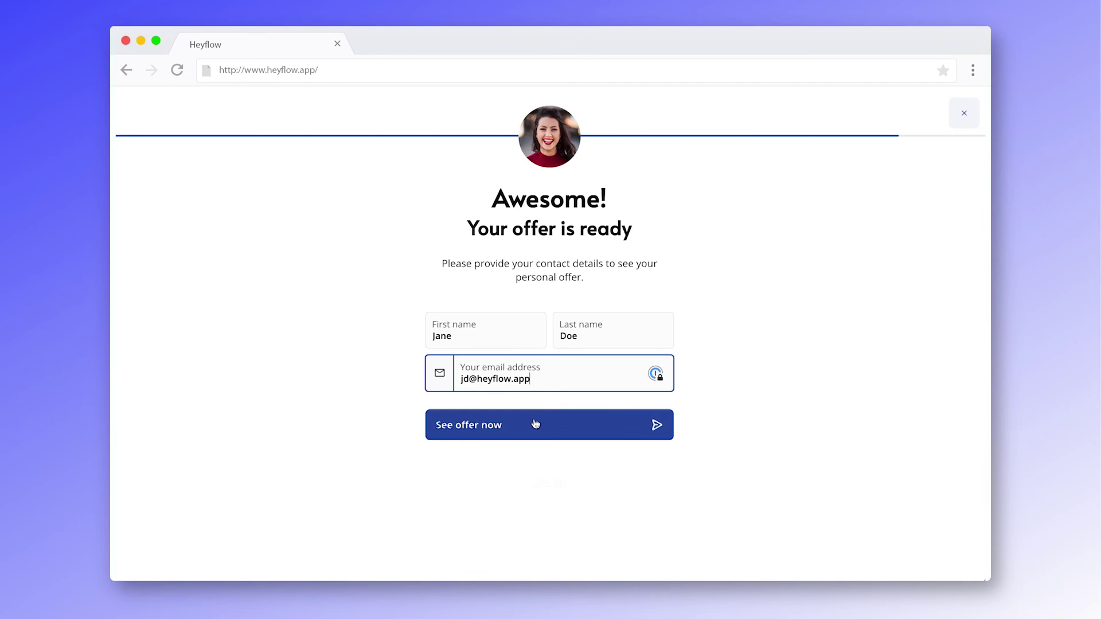
{"action": "left_click", "coordinate": [533, 424]}
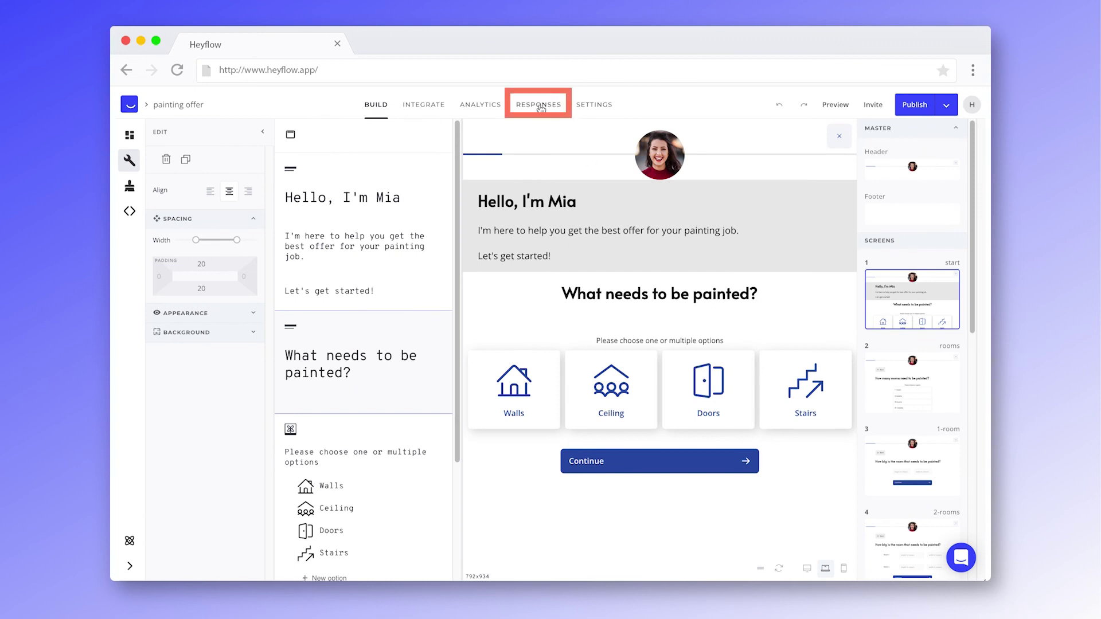
- Check the responses, then open the Q3 2022 release notes and scroll to the HubSpot section
{"action": "left_click", "coordinate": [539, 105]}
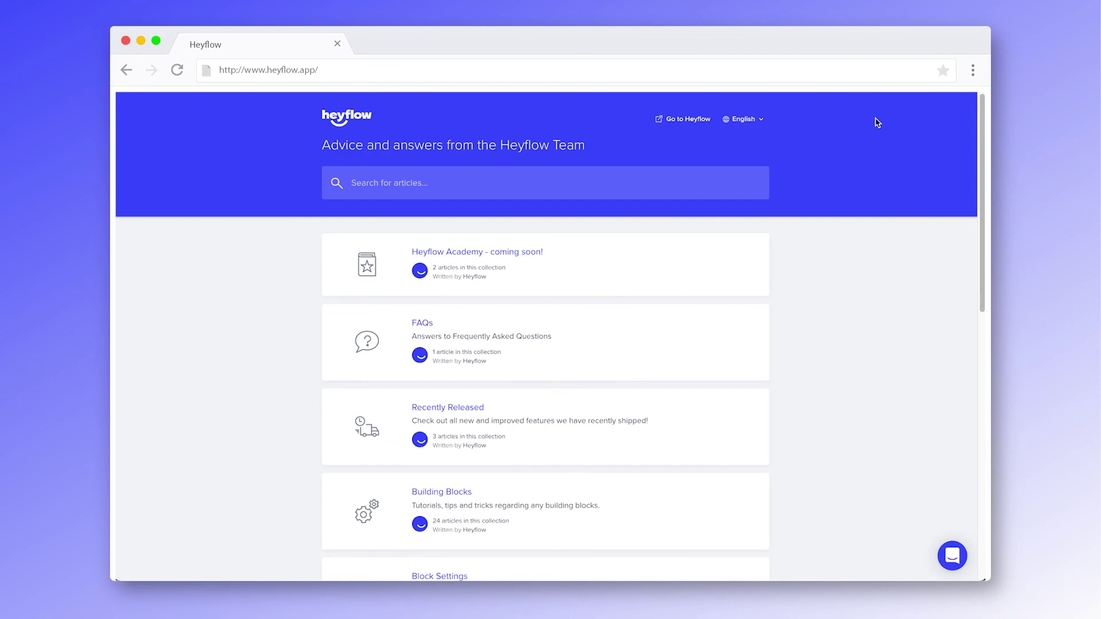
{"action": "left_click", "coordinate": [466, 408]}
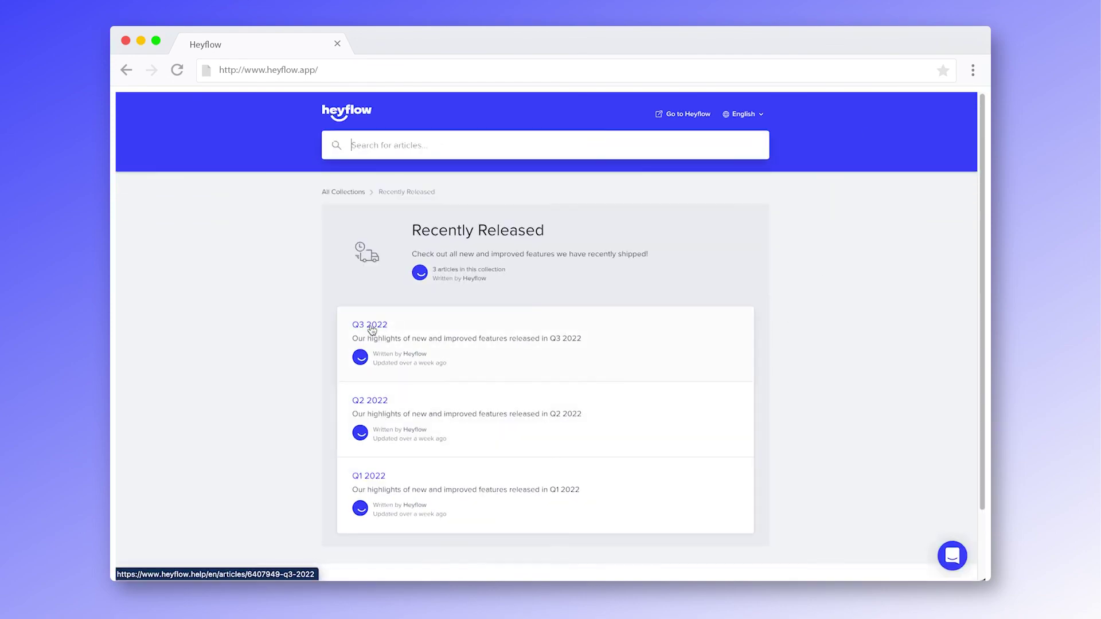
{"action": "left_click", "coordinate": [371, 330]}
{"action": "scroll", "coordinate": [794, 340], "scroll_direction": "down", "scroll_amount": 10}
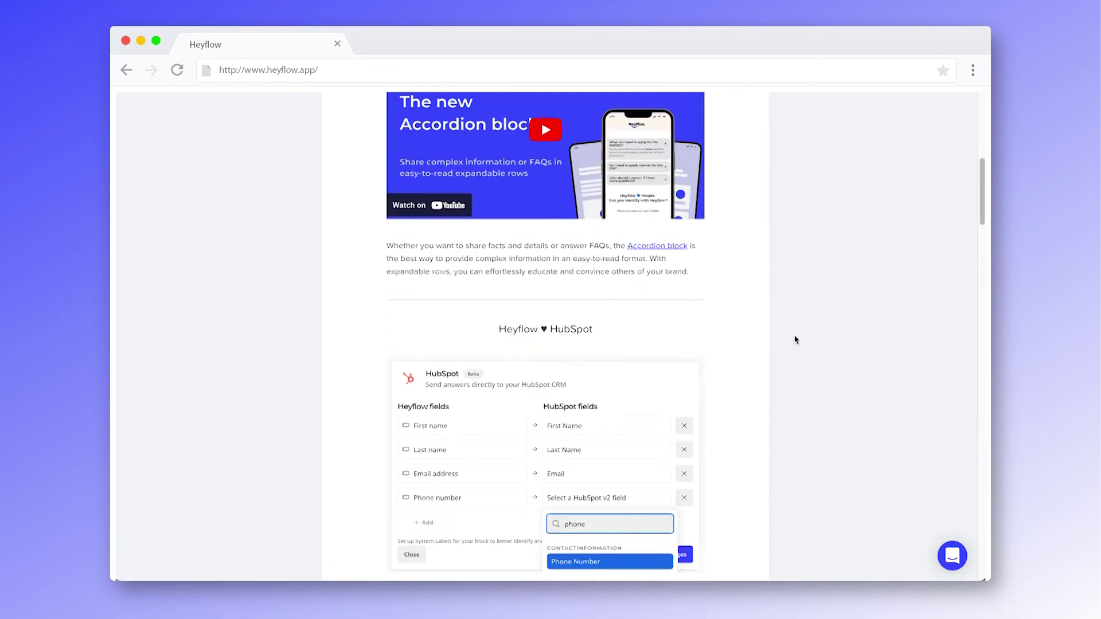